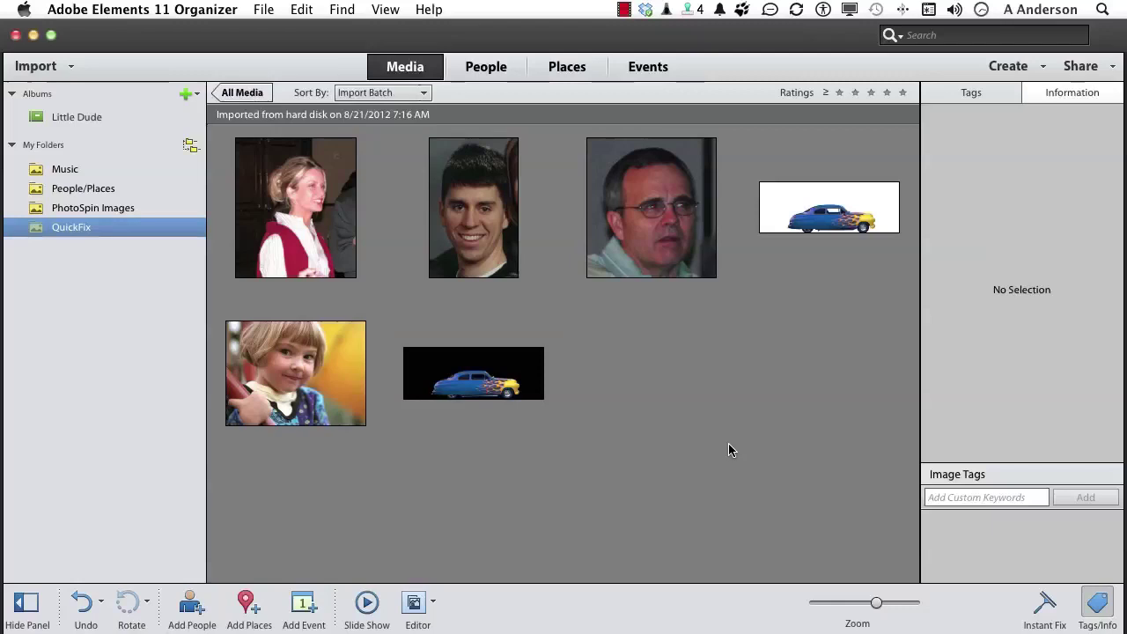
# - Select both the black-background Car_1.jpg and the Car_2.psd car thumbnails together
pyautogui.click(486, 377)
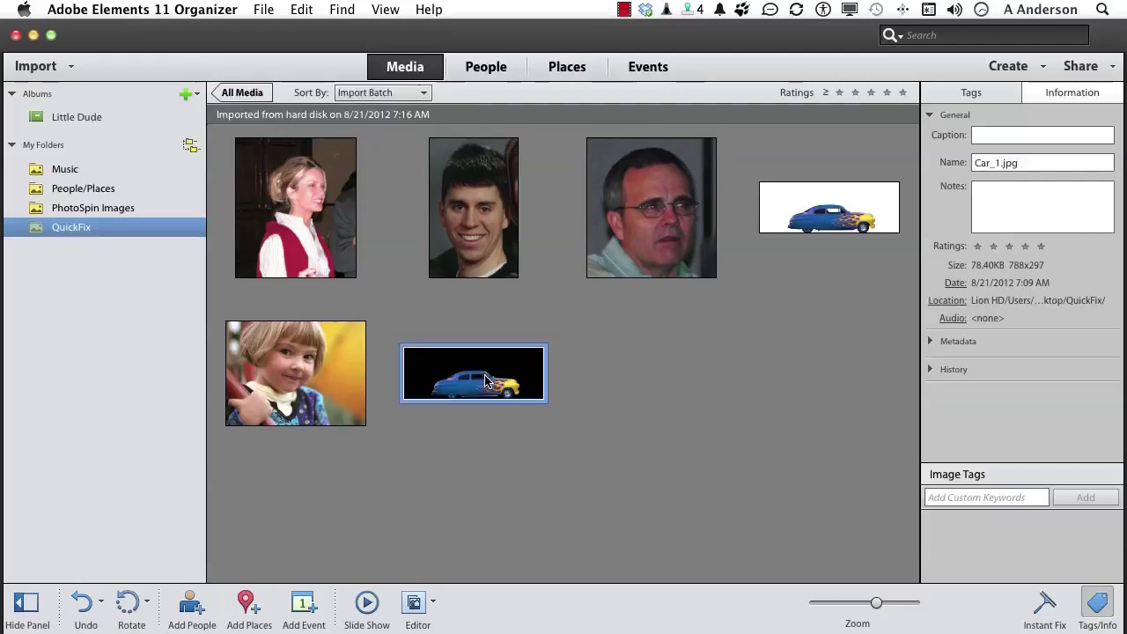
pyautogui.click(828, 220)
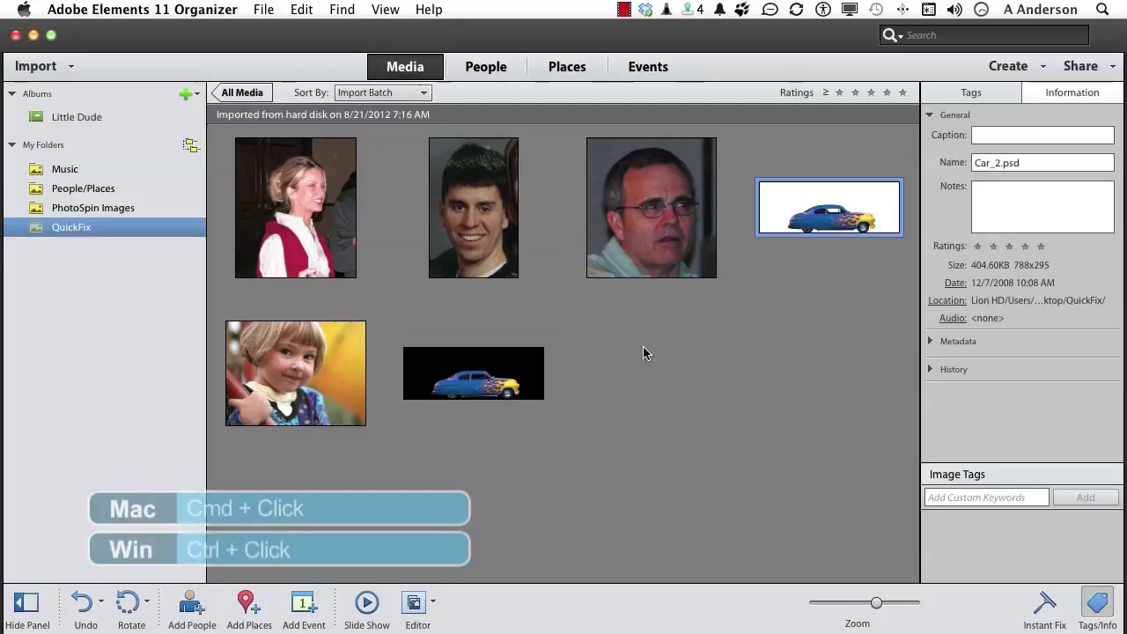
pyautogui.keyDown('super'); pyautogui.click(475, 390); pyautogui.keyUp('super')
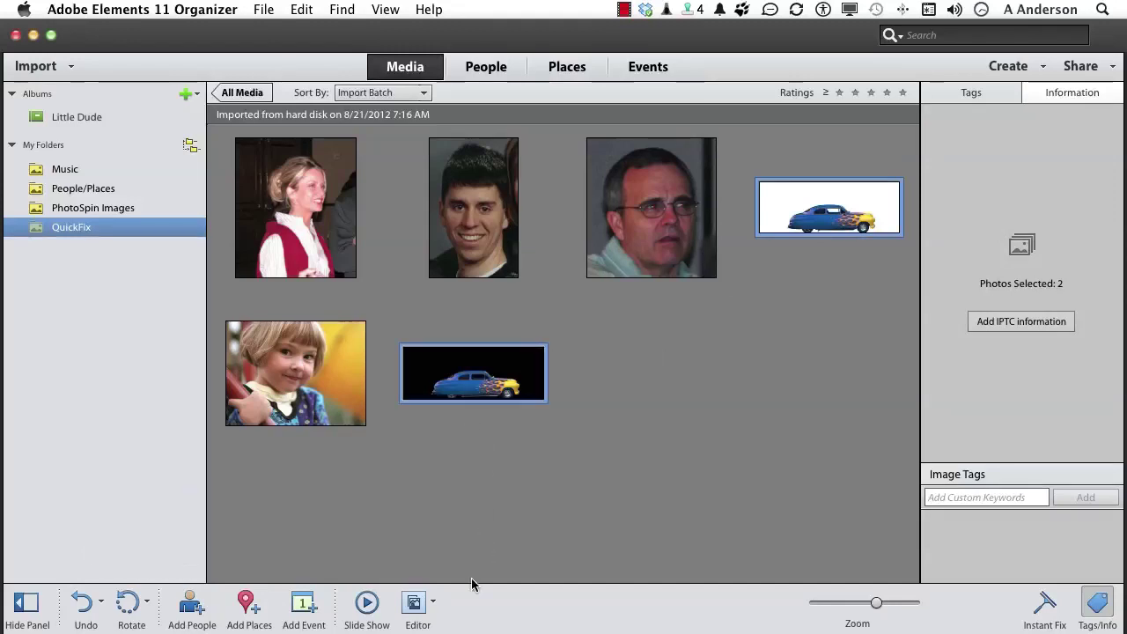
# - Open both car photos in the Photo Editor and launch the Photo Play Reflection guided edit
pyautogui.click(435, 604)
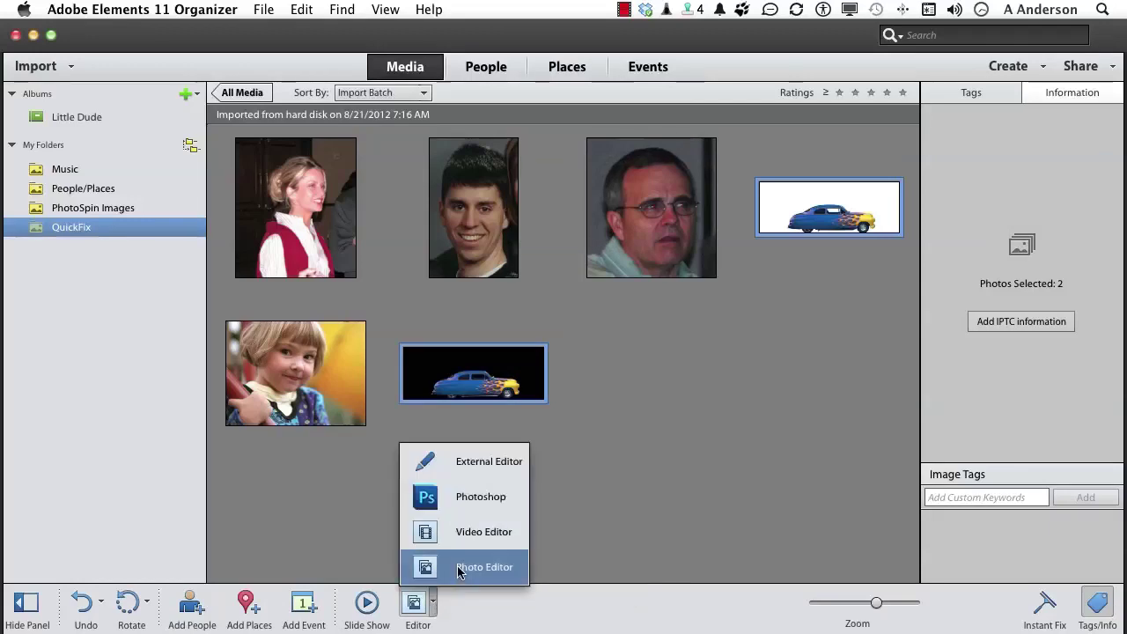
pyautogui.click(459, 569)
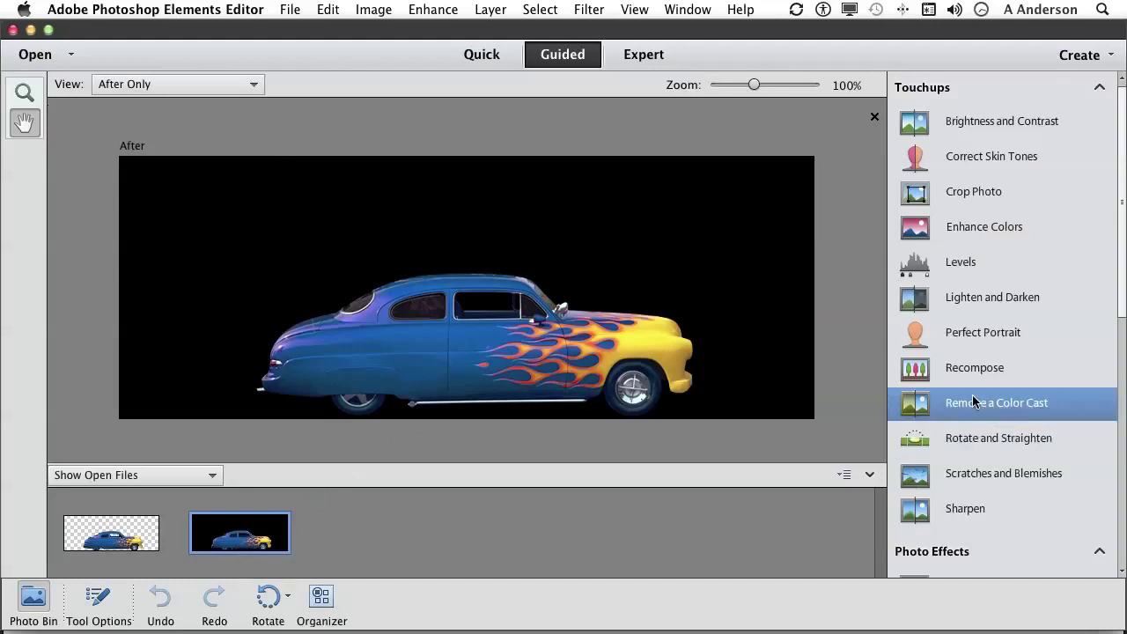
pyautogui.scroll(-10, 973, 401)
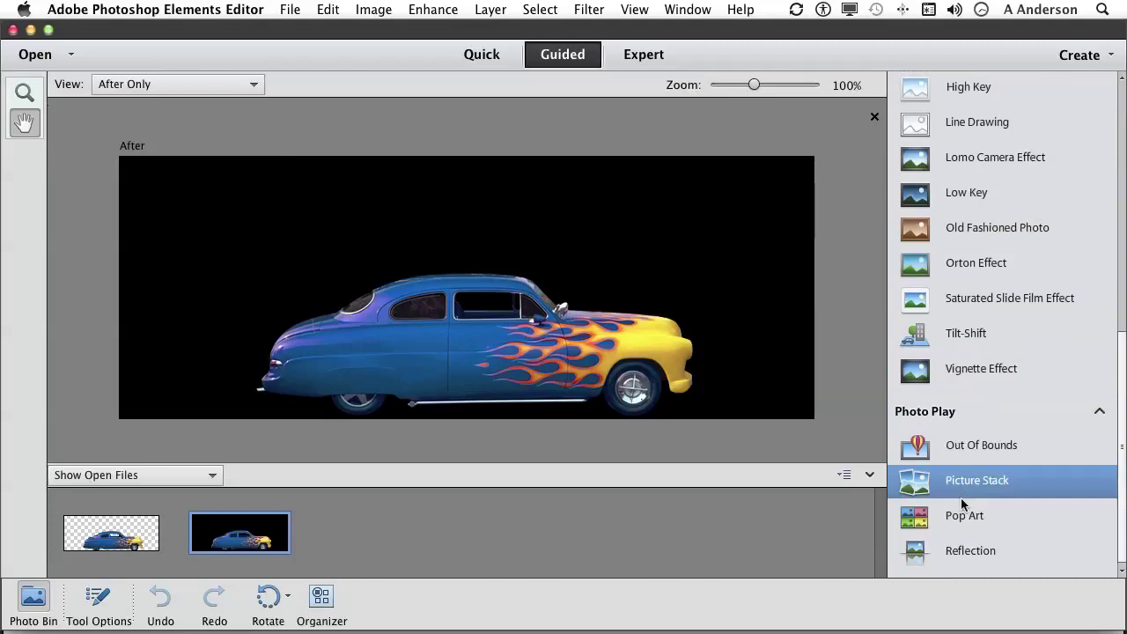
pyautogui.click(936, 551)
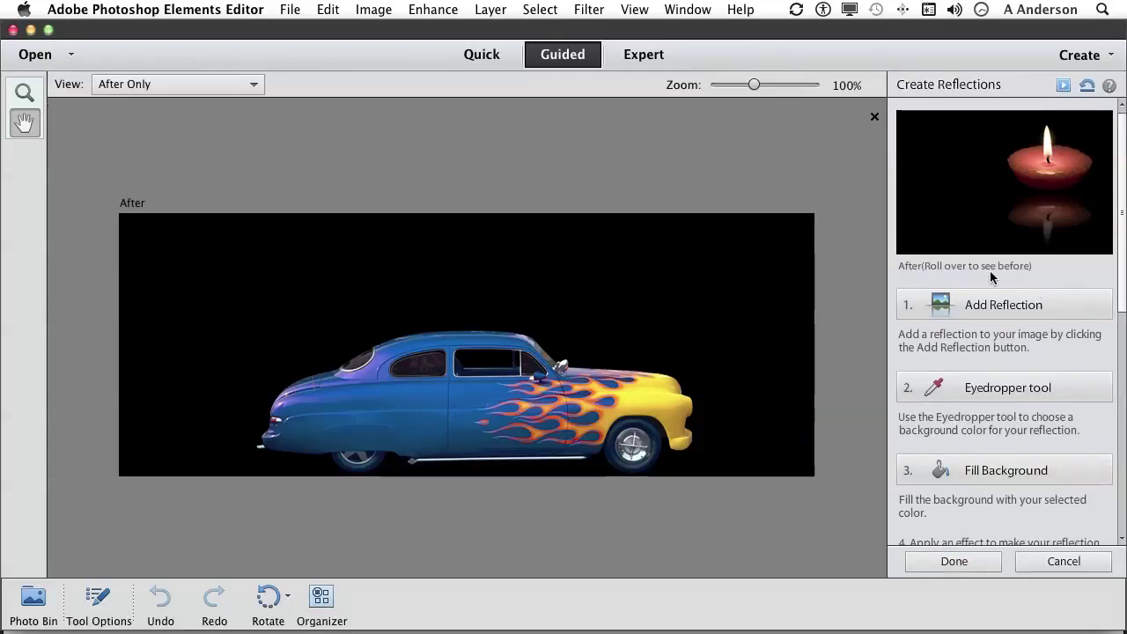
# - Add a mirrored reflection below the car on the black-background photo
pyautogui.moveTo(1021, 259)
pyautogui.click(1027, 306)
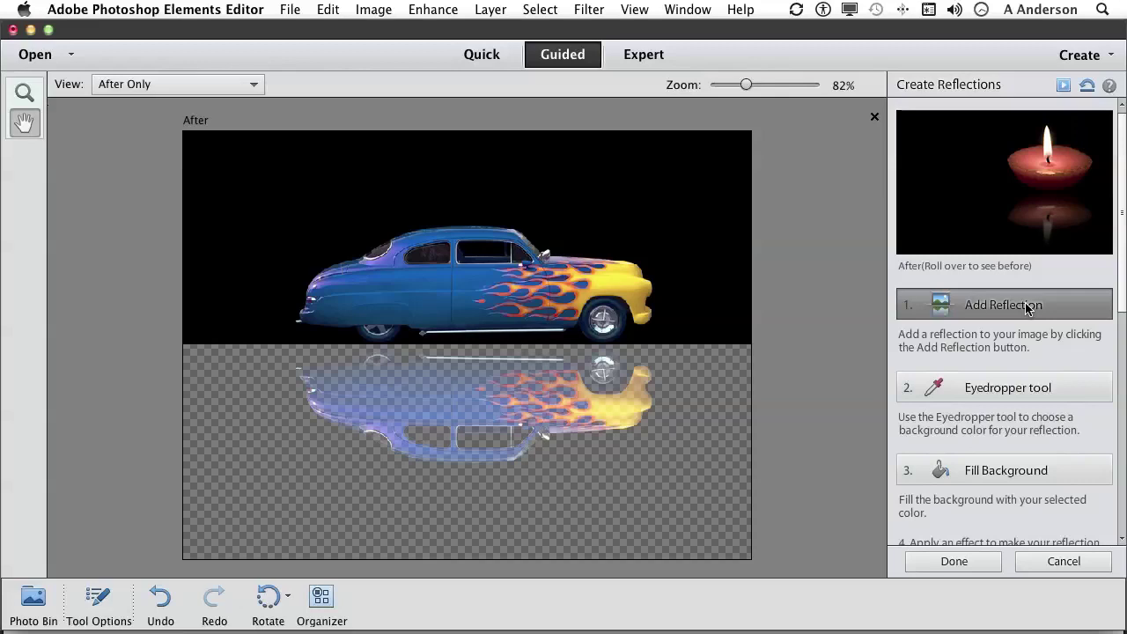
# - Cancel the black-car edit, switch to the transparent car, and add its mirrored reflection
pyautogui.click(1063, 563)
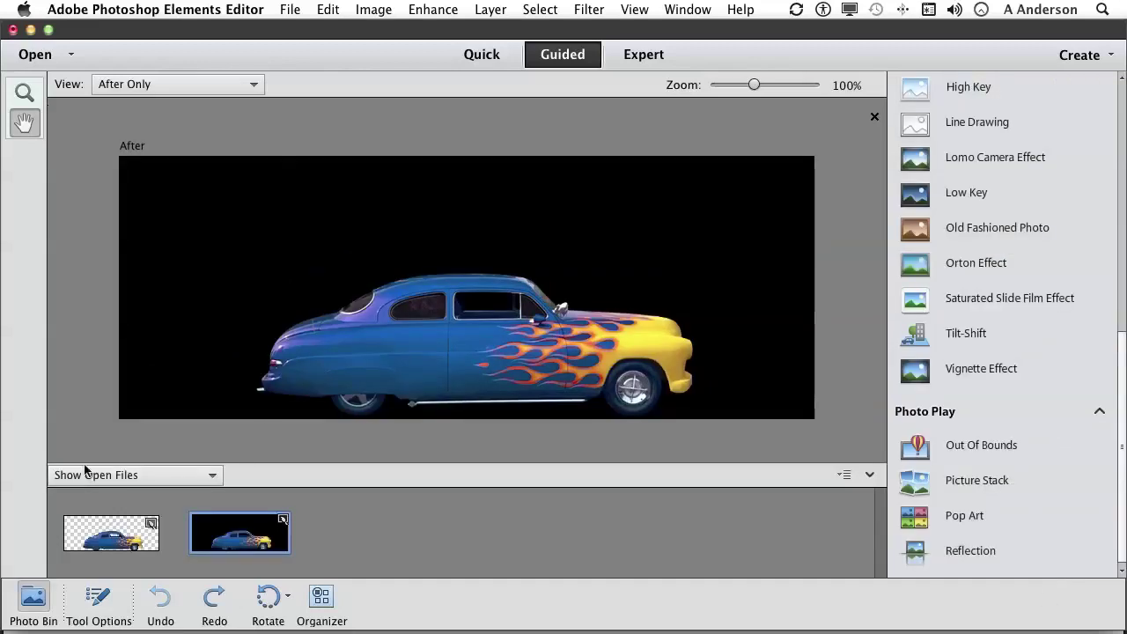
pyautogui.click(113, 529)
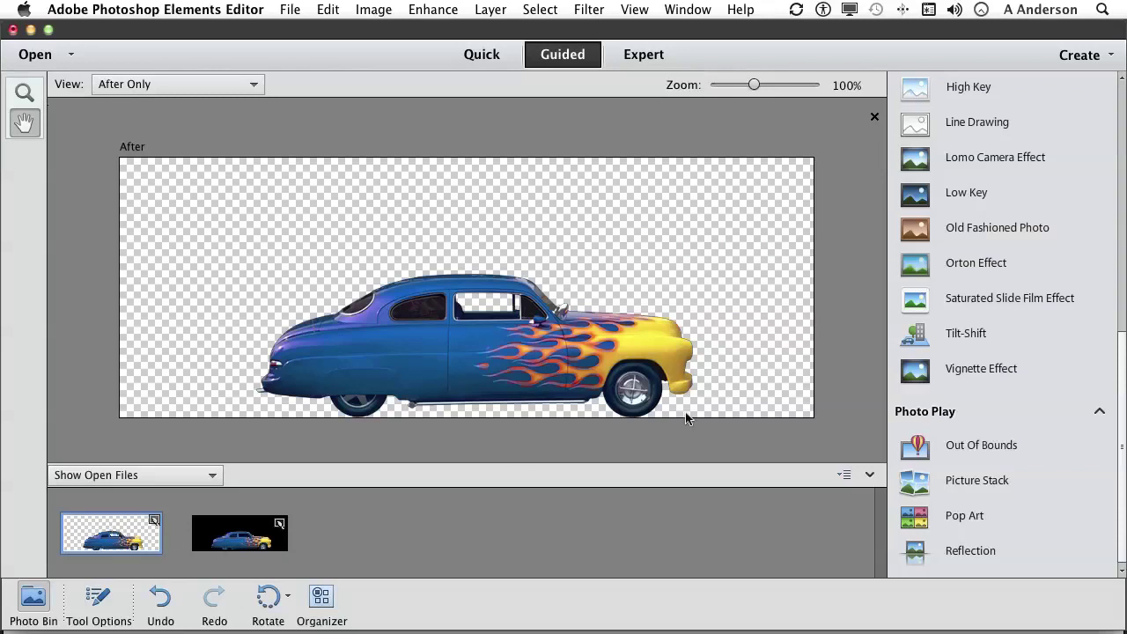
pyautogui.click(914, 551)
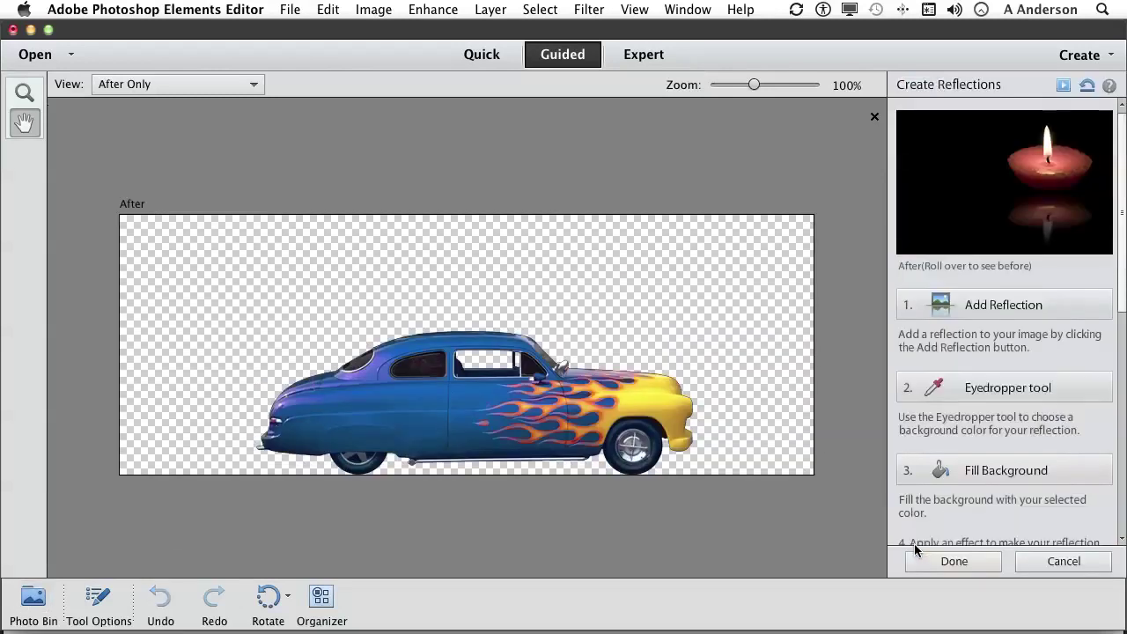
pyautogui.click(1010, 307)
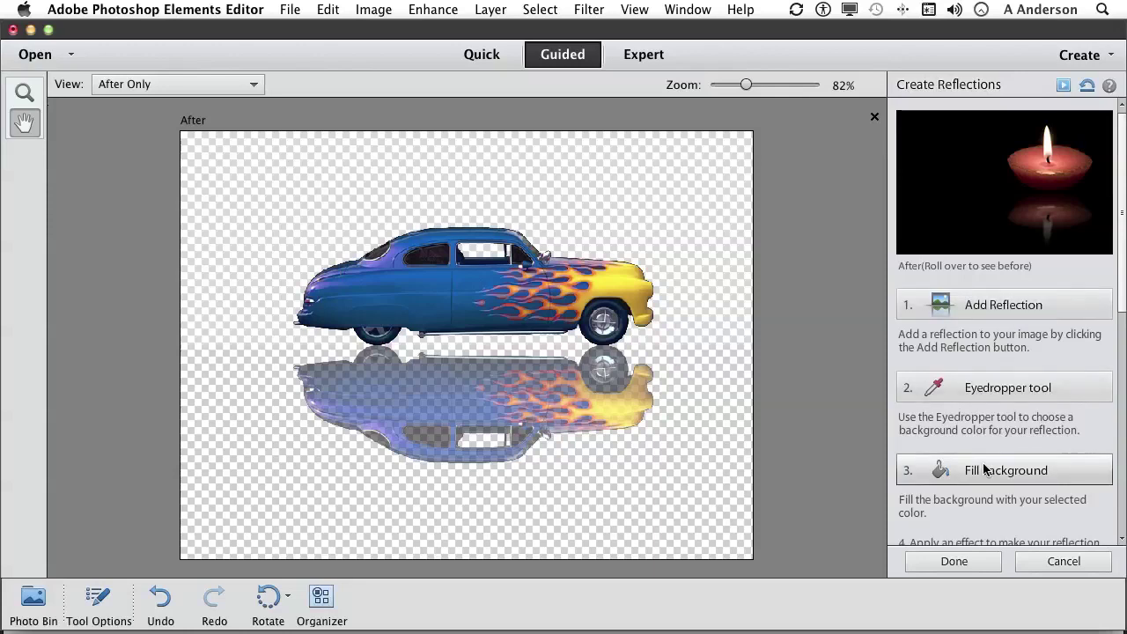
# - Sample a pale cyan with the Eyedropper and fill the background with it
pyautogui.click(960, 391)
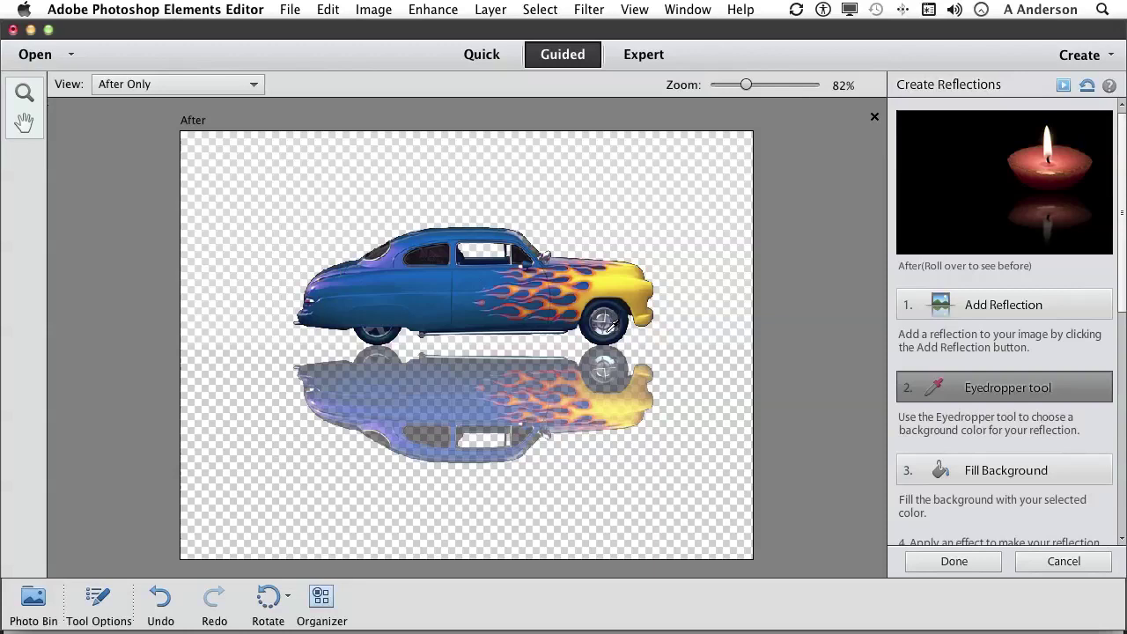
pyautogui.click(959, 471)
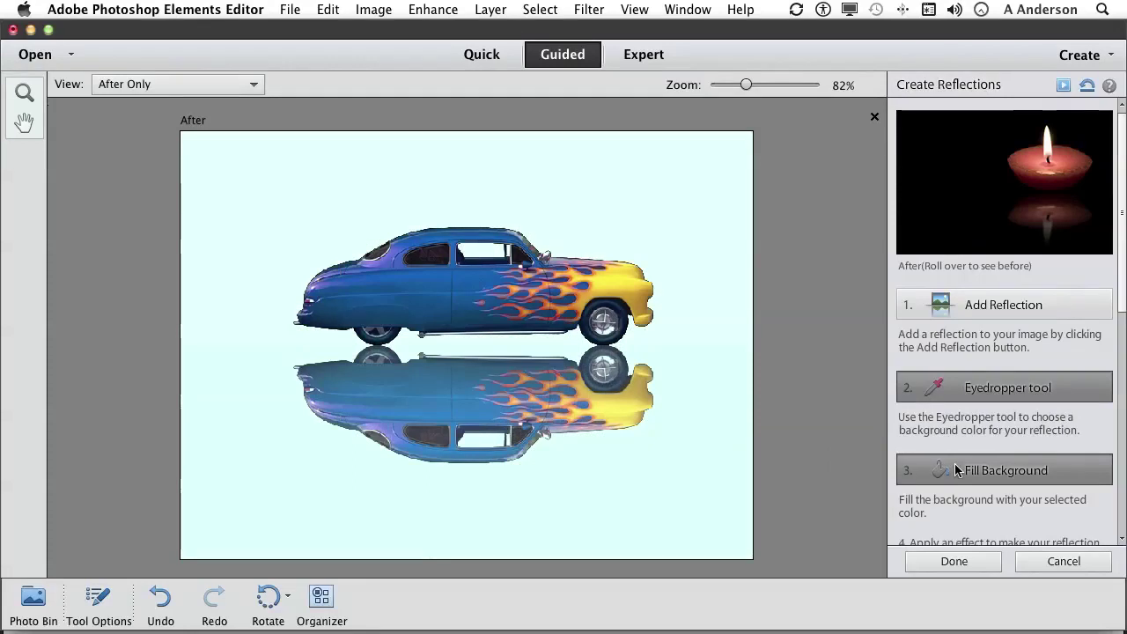
pyautogui.scroll(-5, 957, 471)
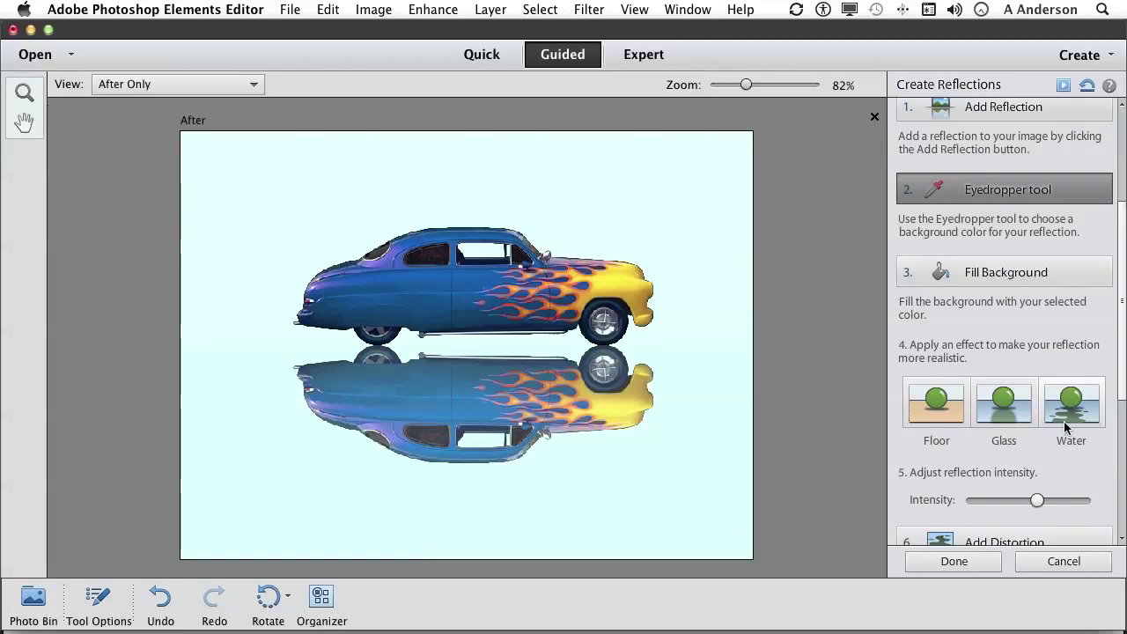
# - Apply the Floor effect with a 1.0-pixel Gaussian Blur on the reflection
pyautogui.click(937, 420)
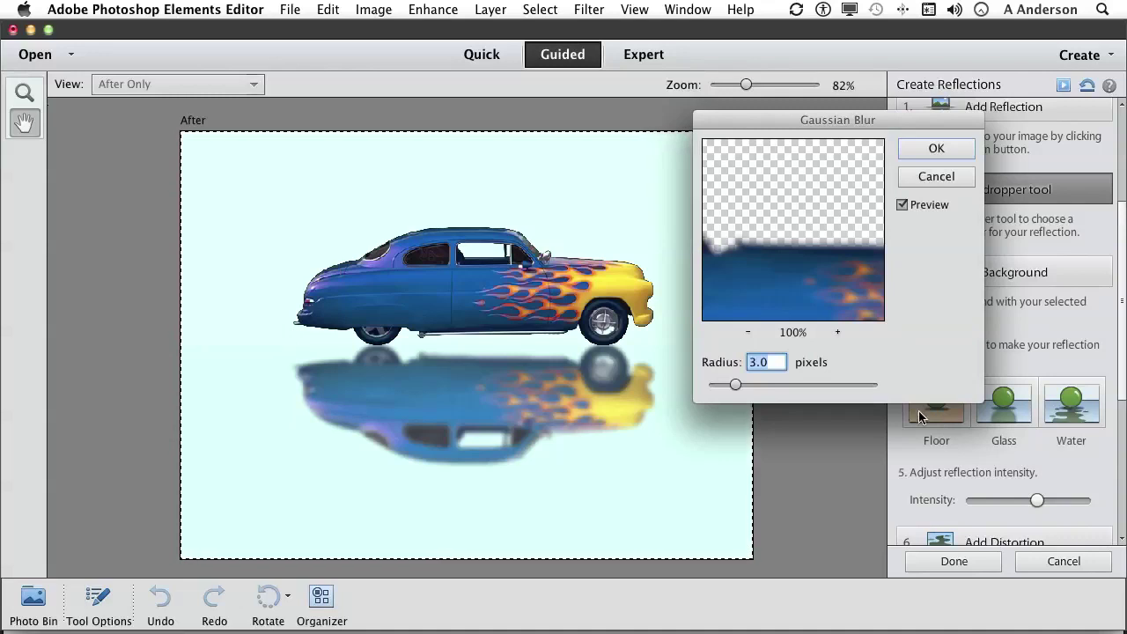
pyautogui.moveTo(735, 383); pyautogui.dragTo(717, 383)
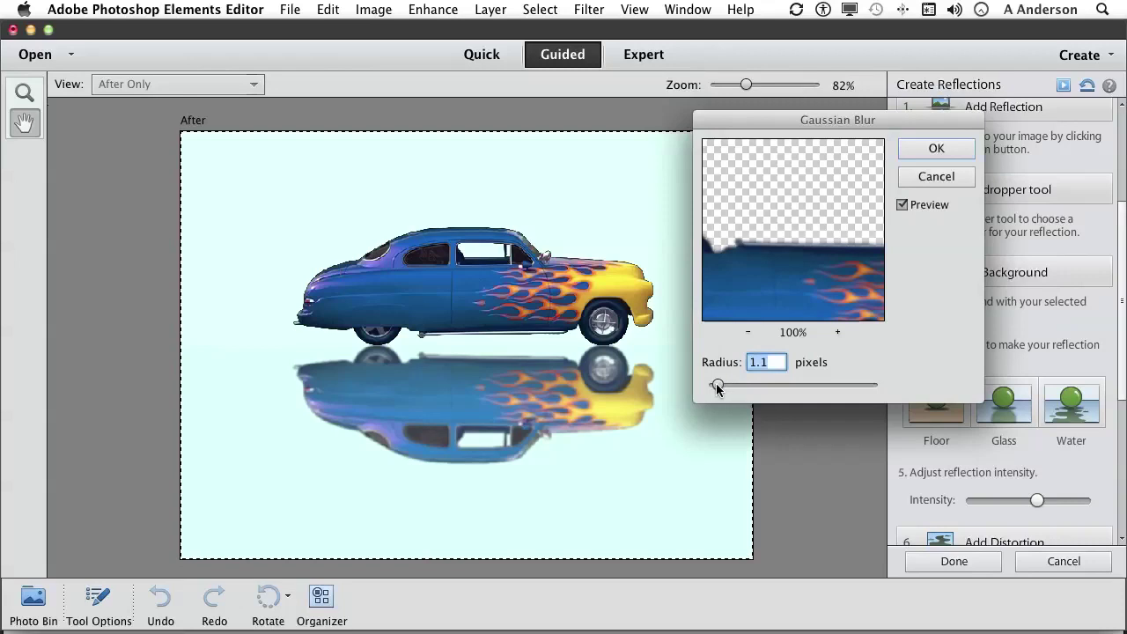
pyautogui.moveTo(716, 385); pyautogui.dragTo(715, 385)
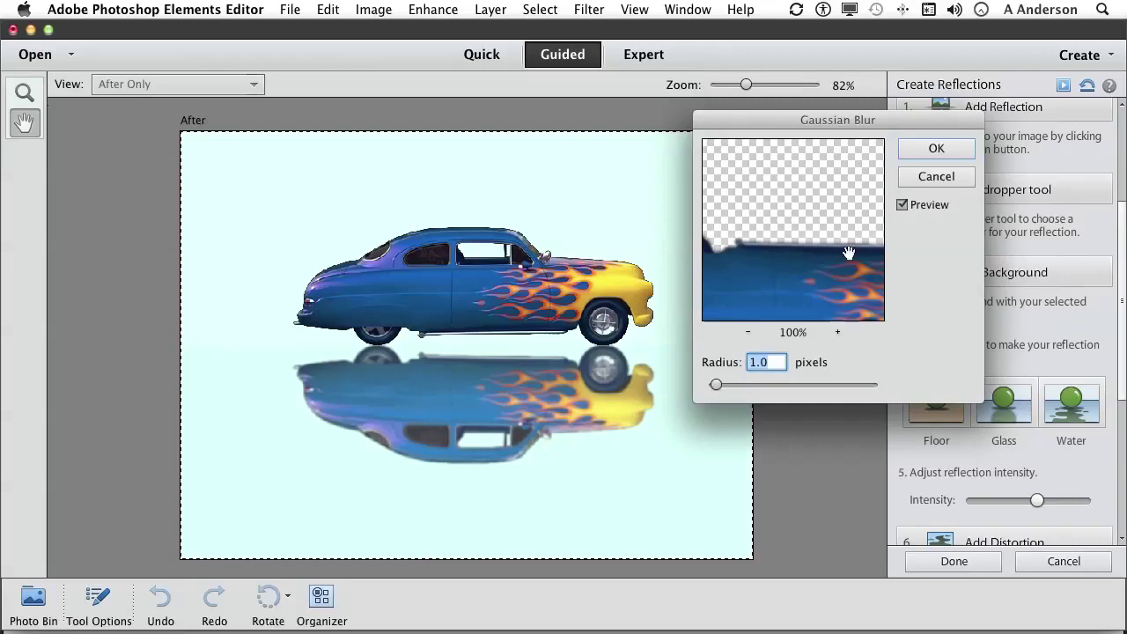
pyautogui.click(935, 150)
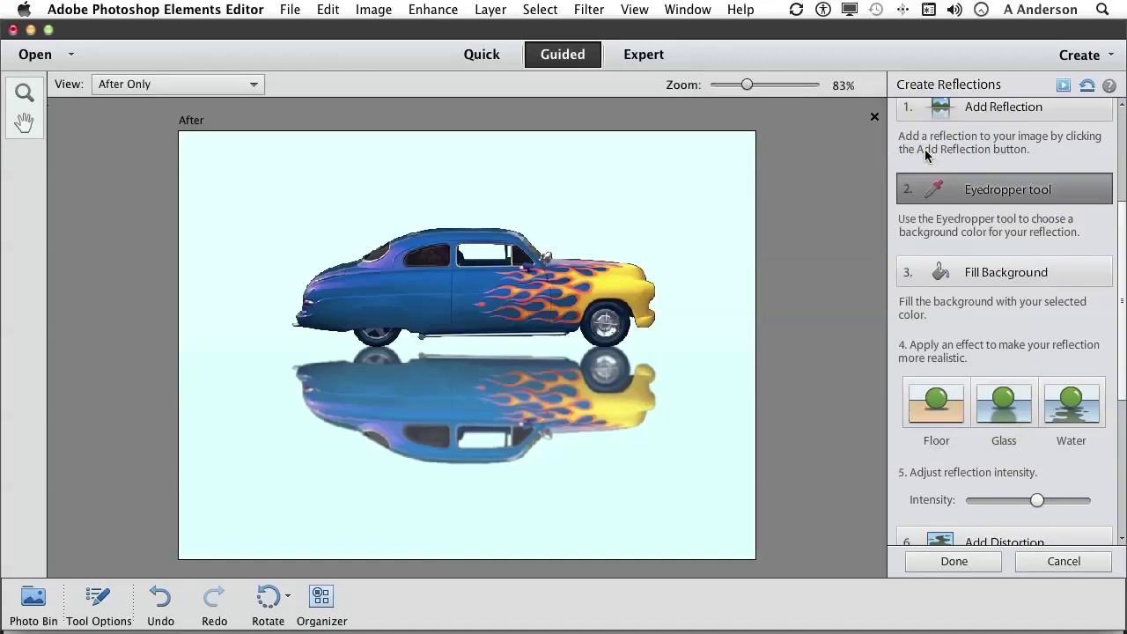
# - Lower the reflection intensity to about 33 and apply Add Distortion twice
pyautogui.scroll(-3, 1018, 432)
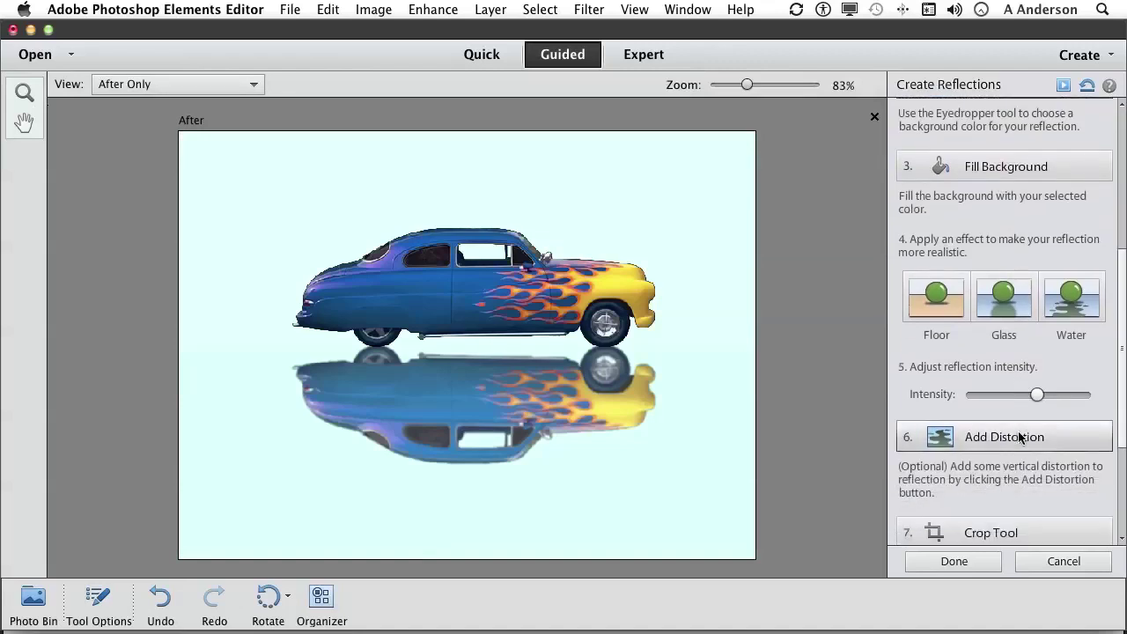
pyautogui.moveTo(1037, 394); pyautogui.dragTo(1009, 397)
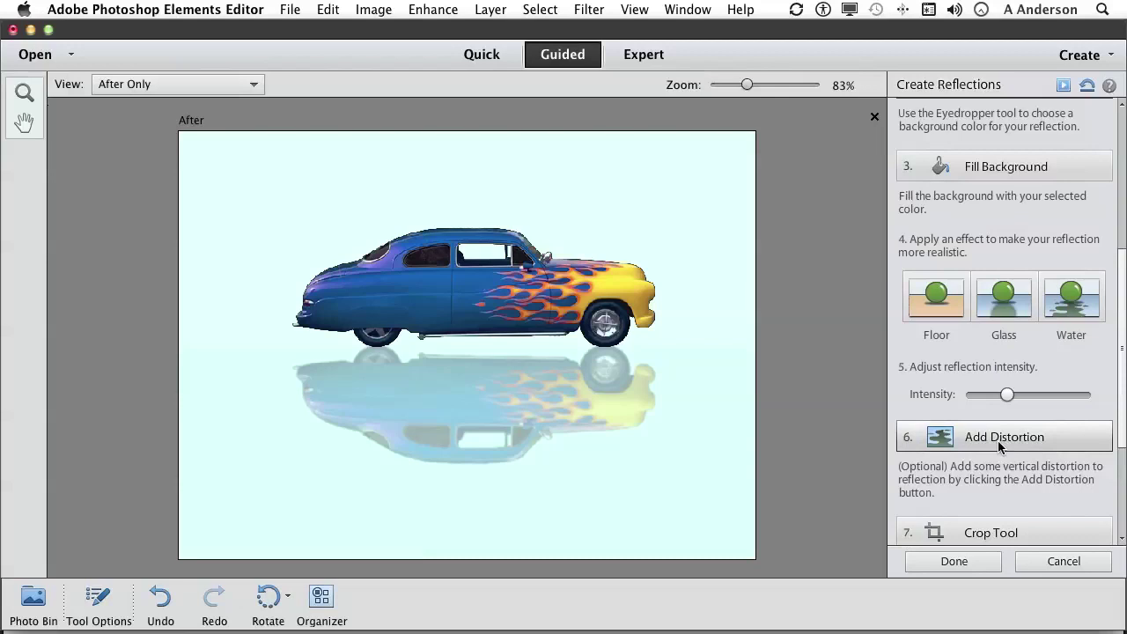
pyautogui.click(999, 438)
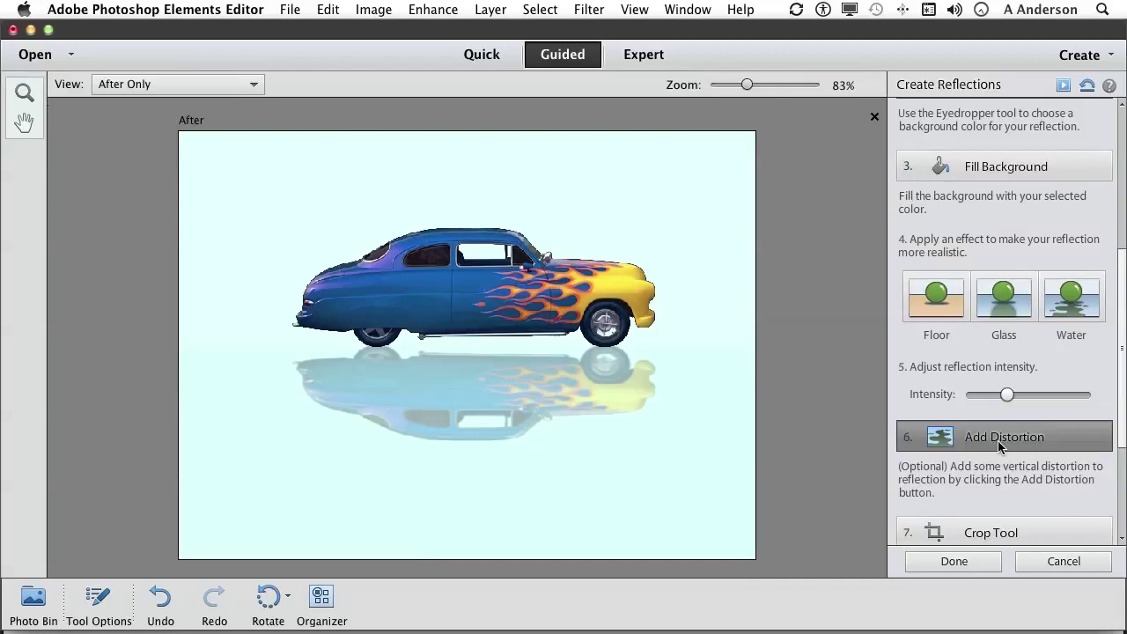
pyautogui.click(1000, 447)
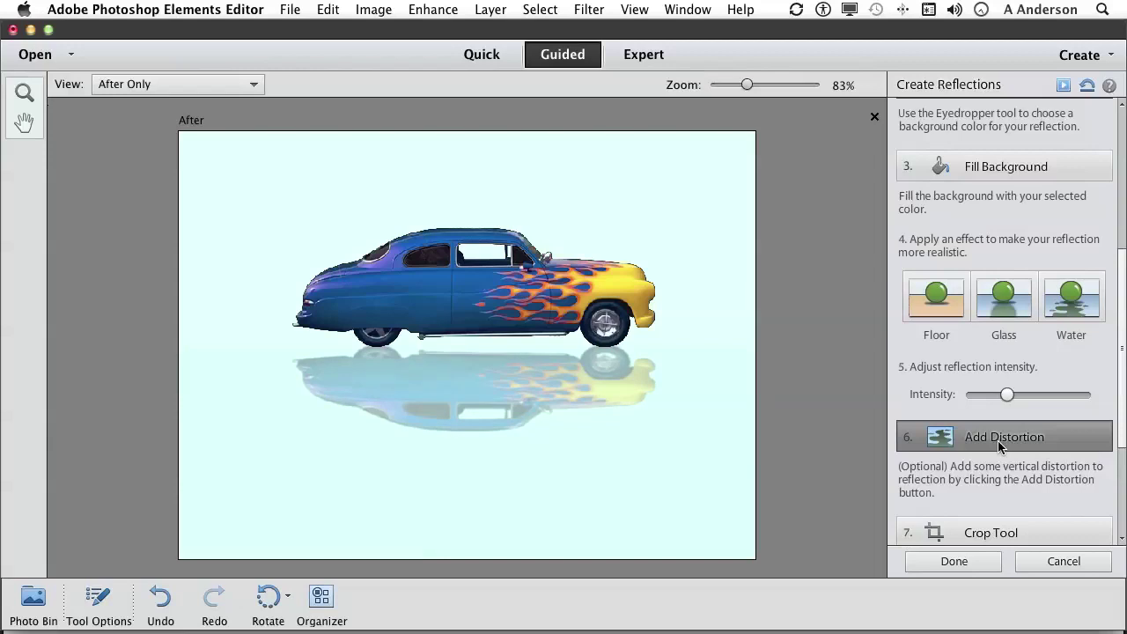
# - Crop to a wide strip from the image's top-left, extending the bottom just past the reflection
pyautogui.scroll(-3, 925, 445)
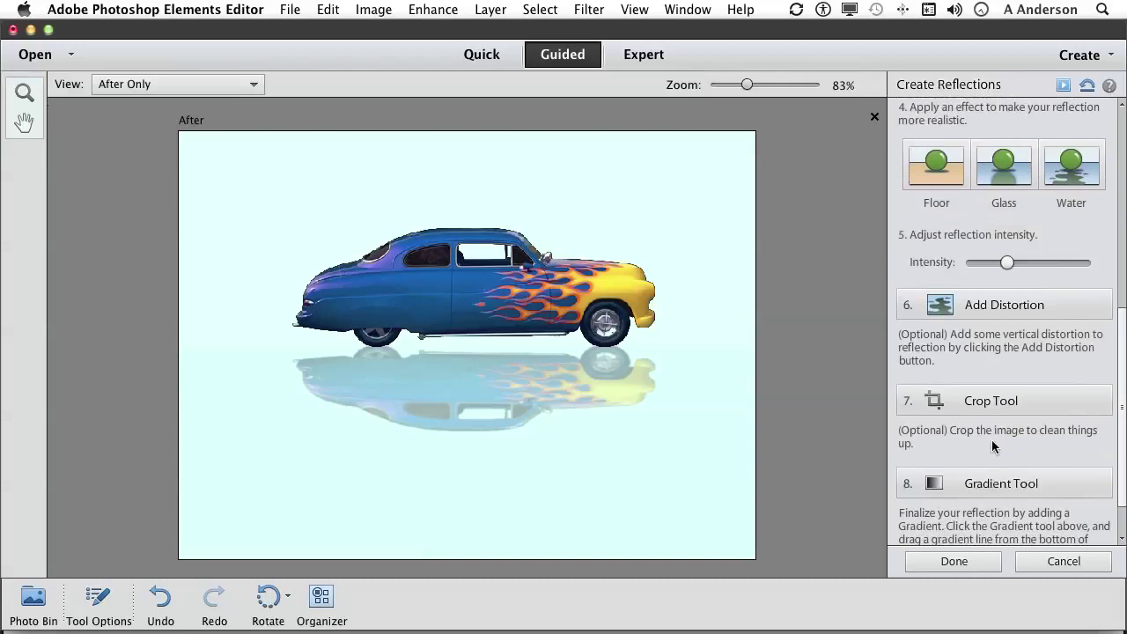
pyautogui.click(1022, 404)
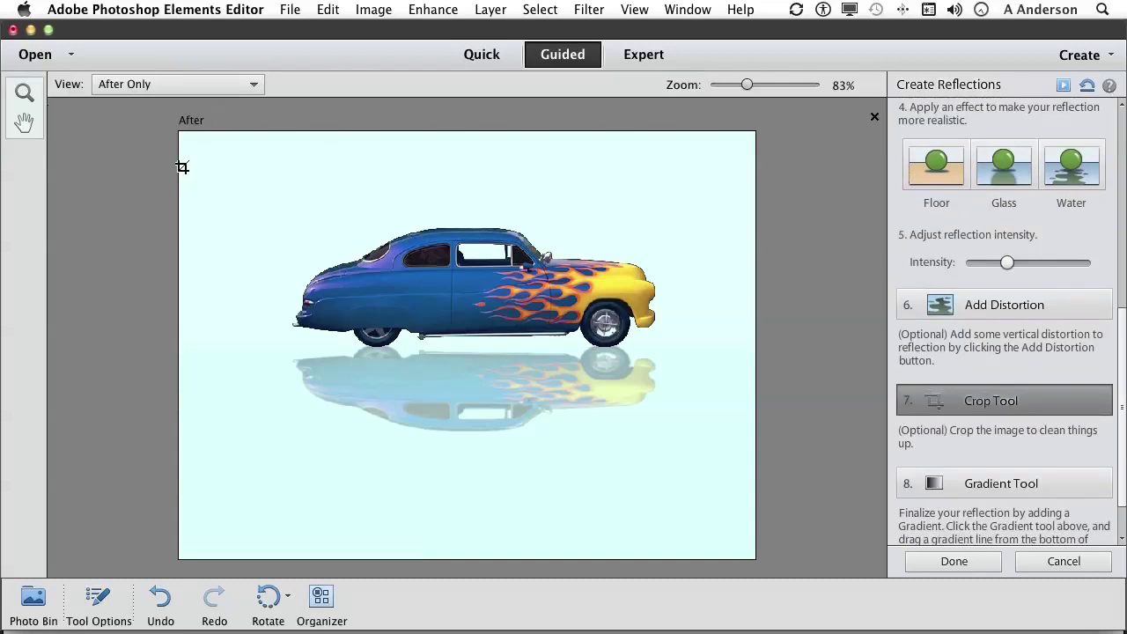
pyautogui.moveTo(182, 166); pyautogui.dragTo(769, 461)
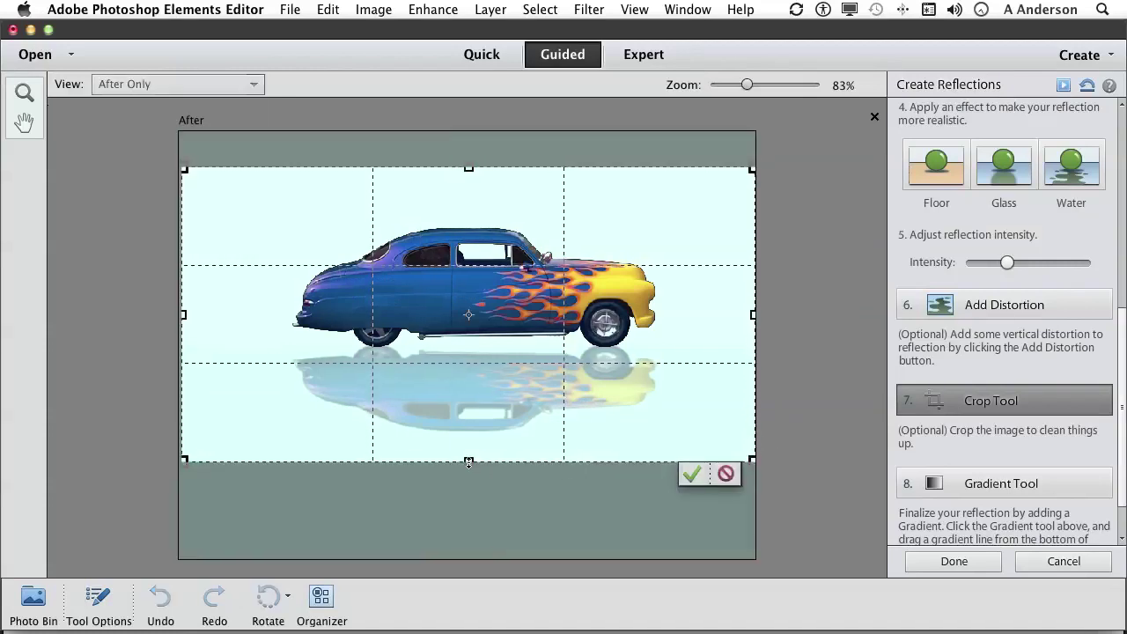
pyautogui.moveTo(469, 465); pyautogui.dragTo(469, 476)
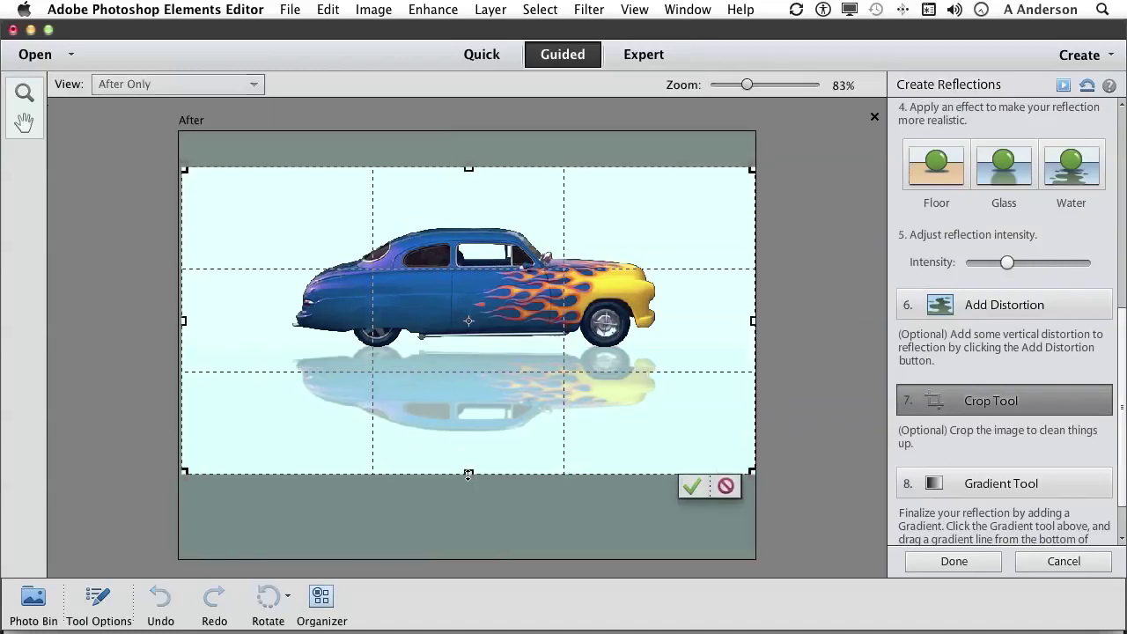
pyautogui.click(694, 490)
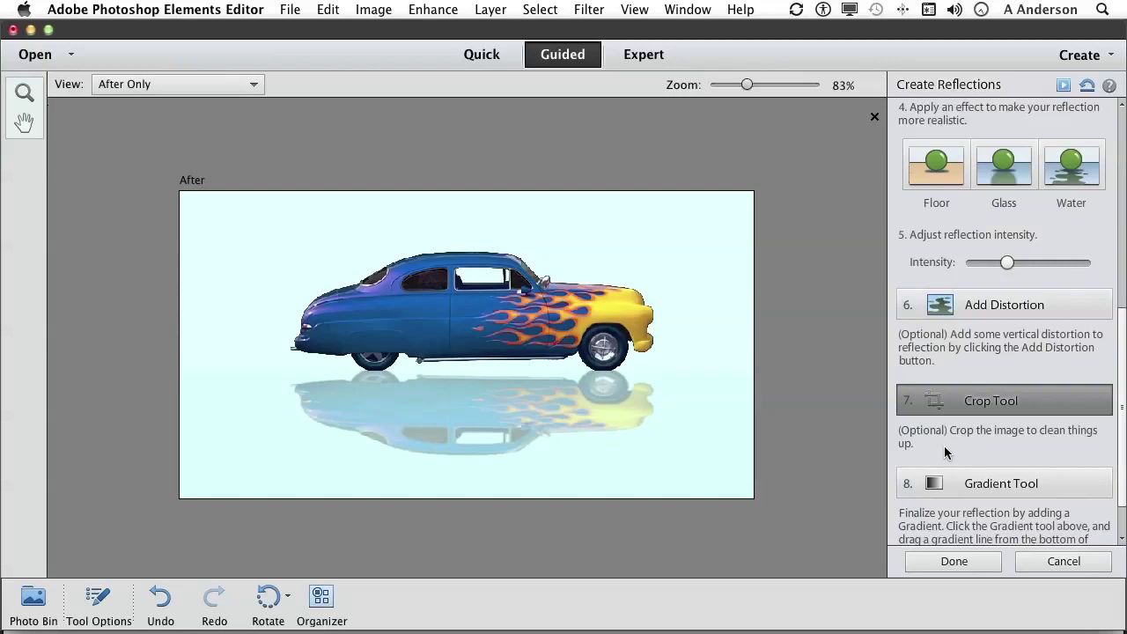
# - Fade the reflection with a top-to-bottom gradient and complete the Reflection guided edit
pyautogui.scroll(-2, 944, 448)
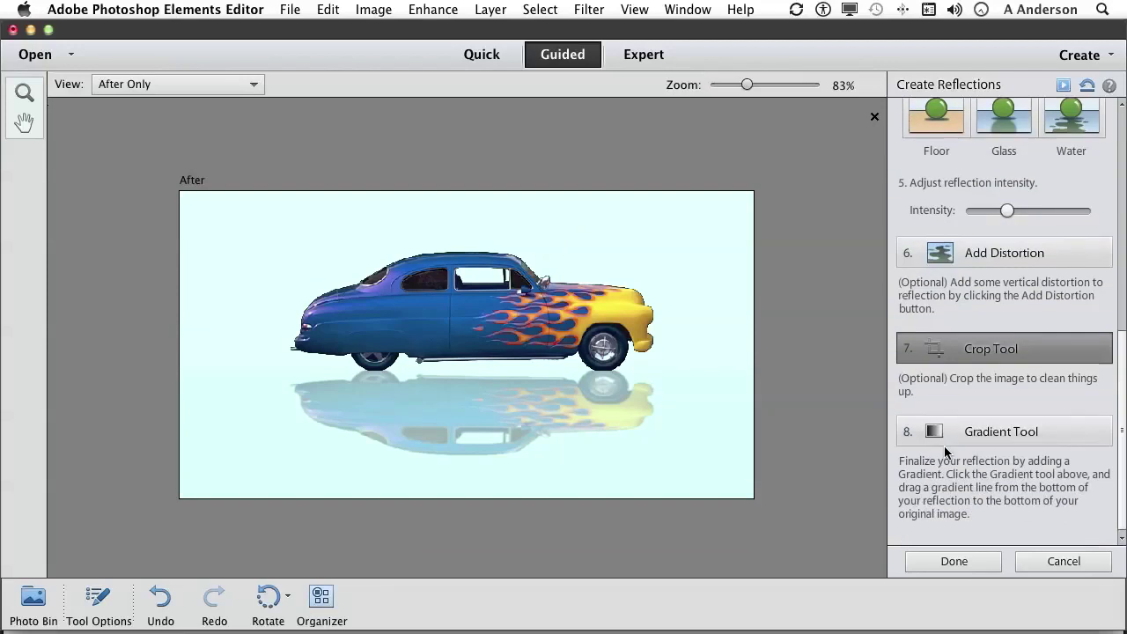
pyautogui.click(959, 433)
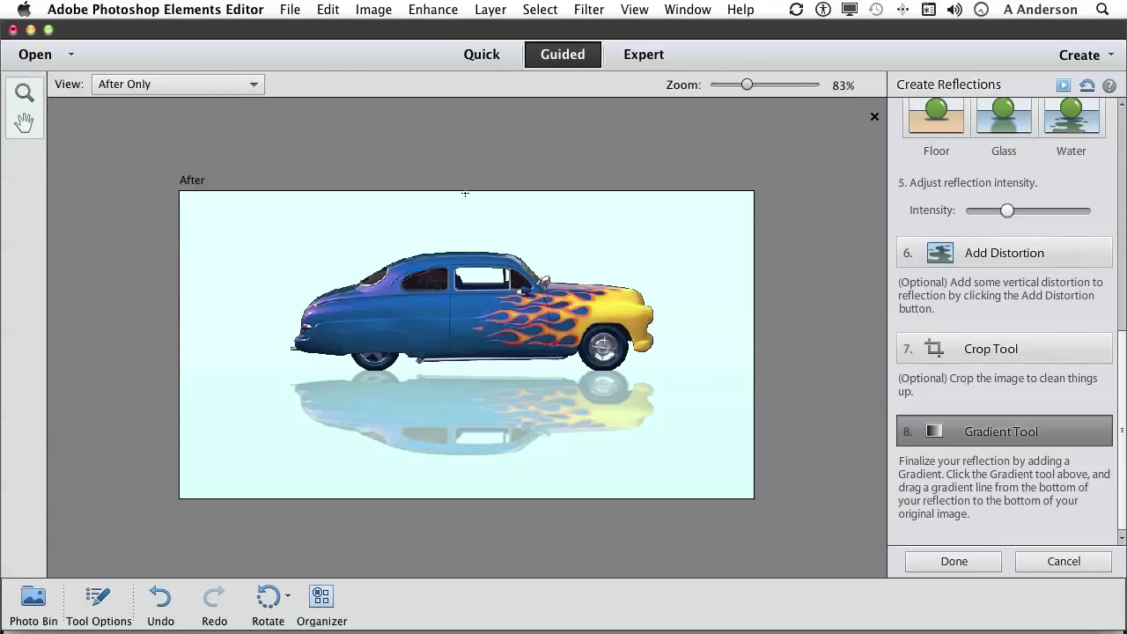
pyautogui.moveTo(465, 223); pyautogui.dragTo(467, 460)
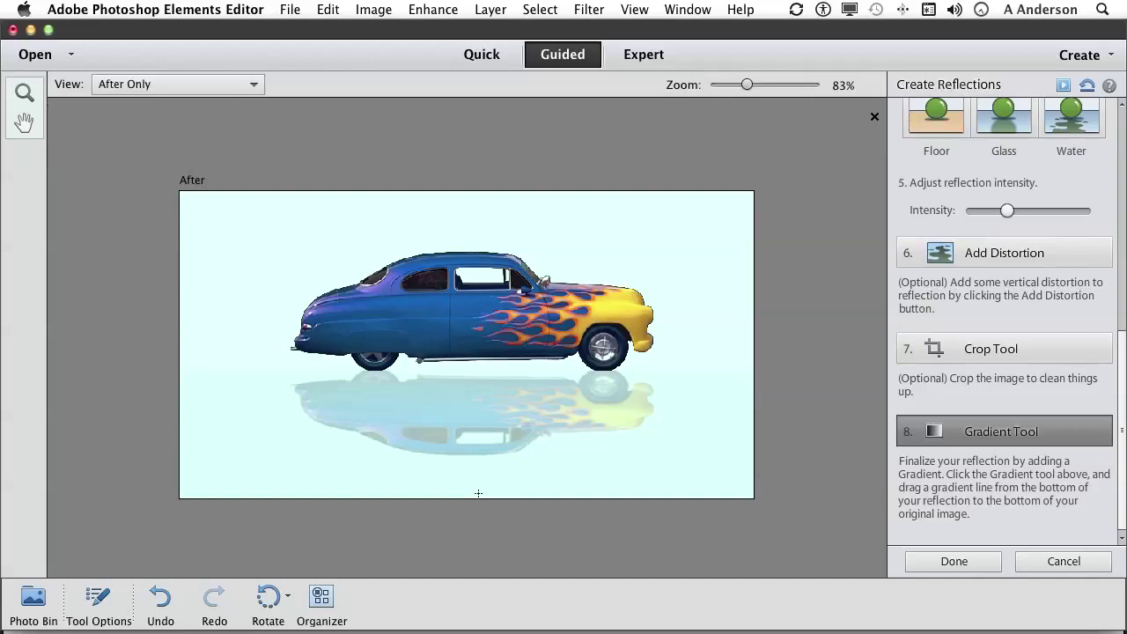
pyautogui.click(930, 564)
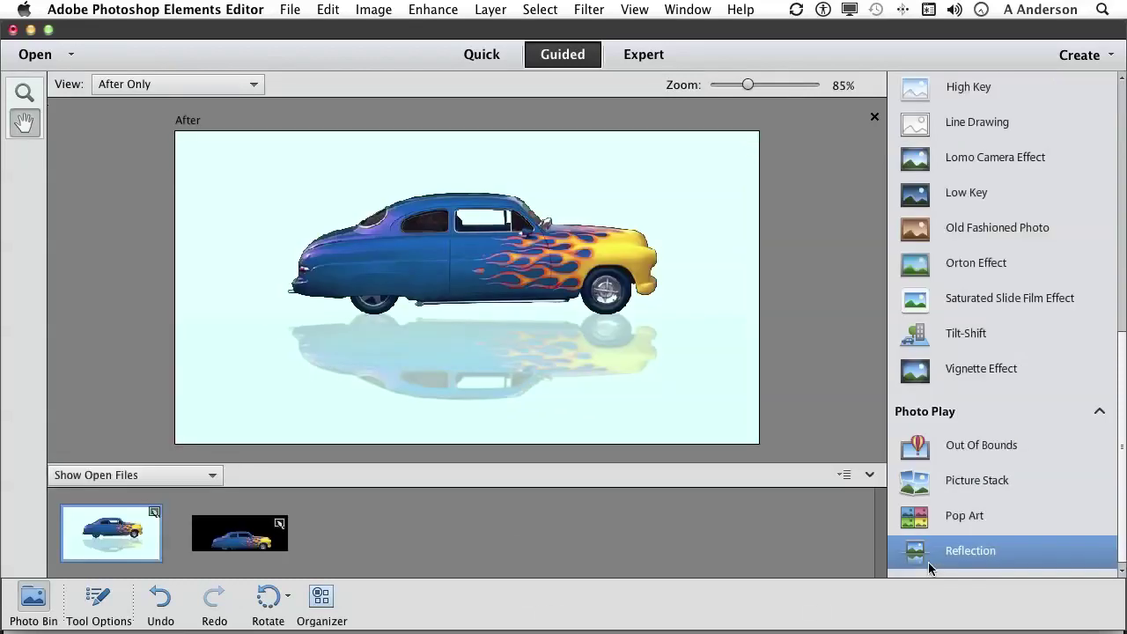